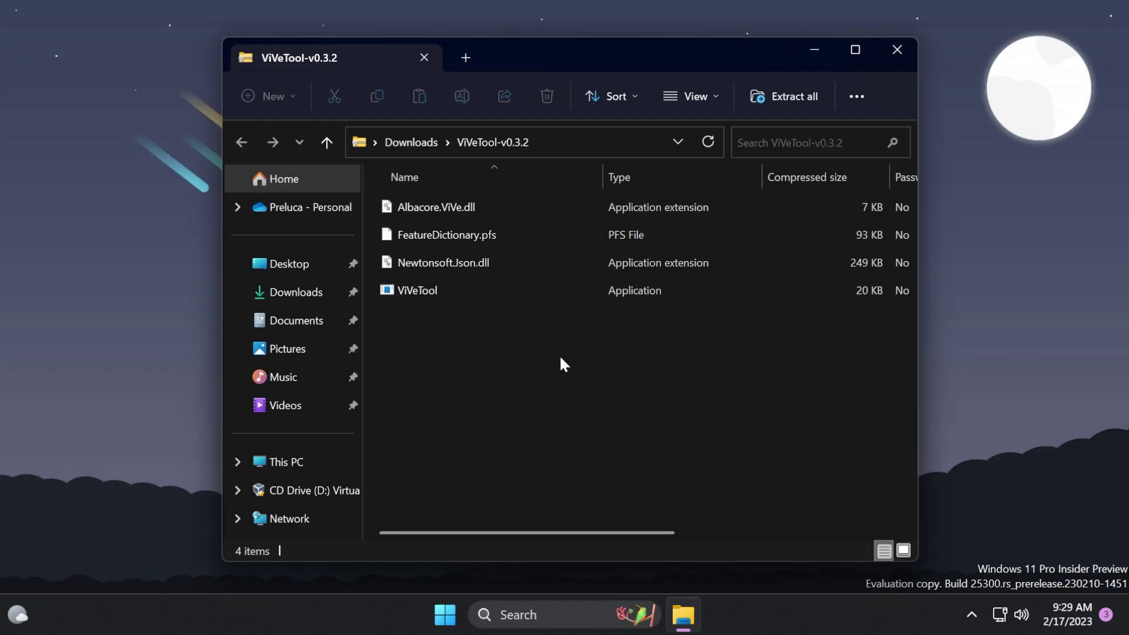
- Set C:\Windows\System32 as the extraction destination for the ViVeTool archive
left_click(794, 100)
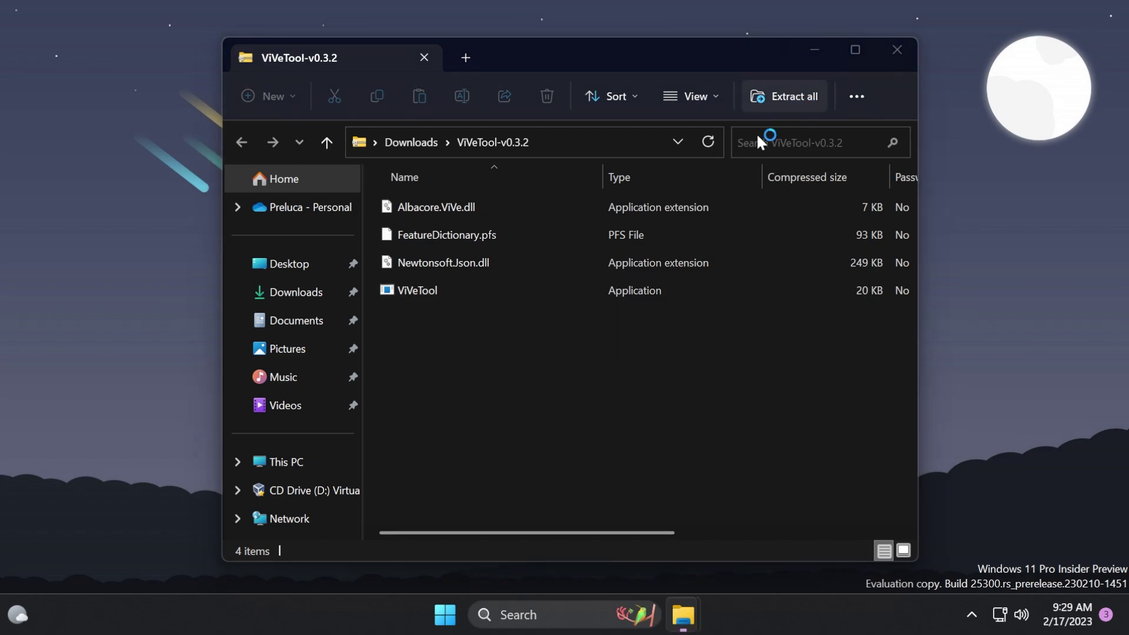
left_click(740, 215)
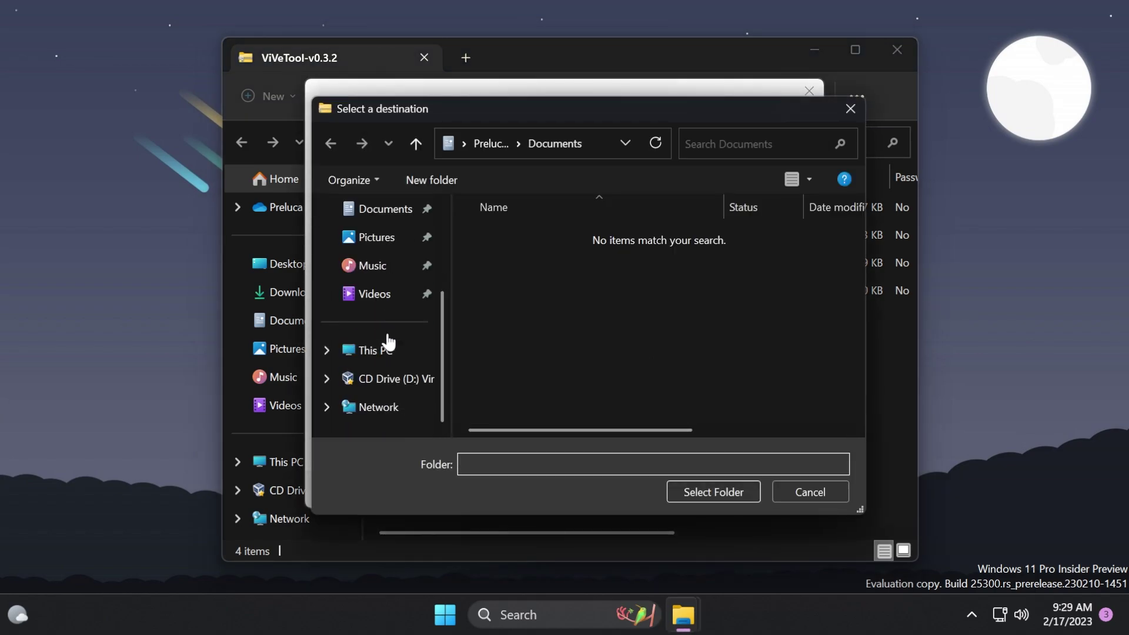
left_click(380, 350)
double_click(550, 246)
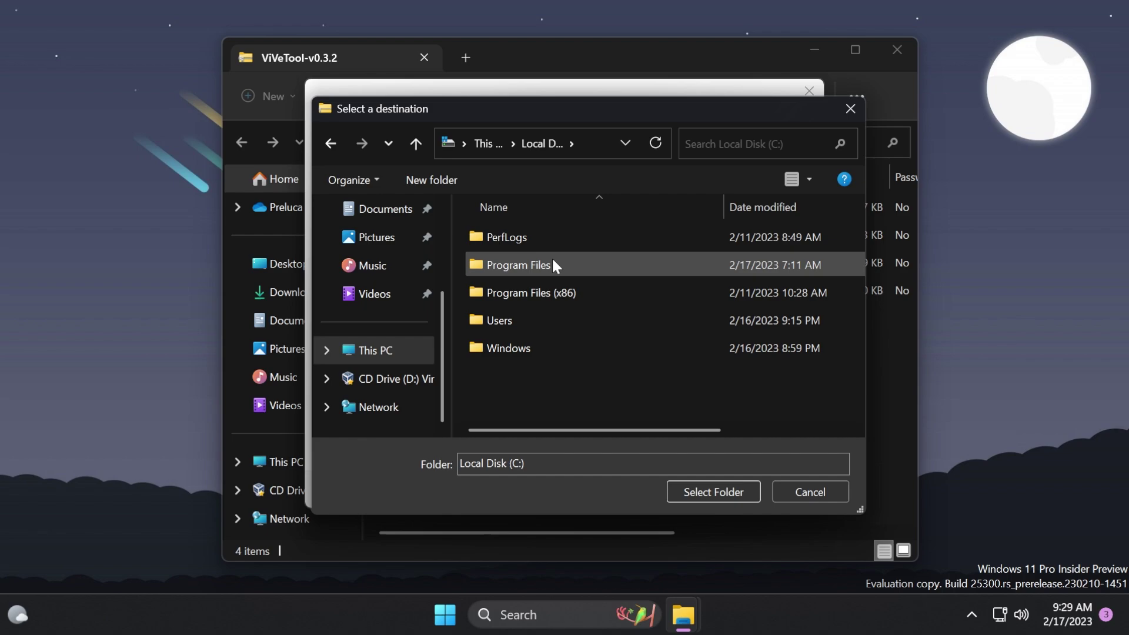
double_click(552, 343)
scroll(571, 267, "down", 5)
scroll(571, 267, "down", 5)
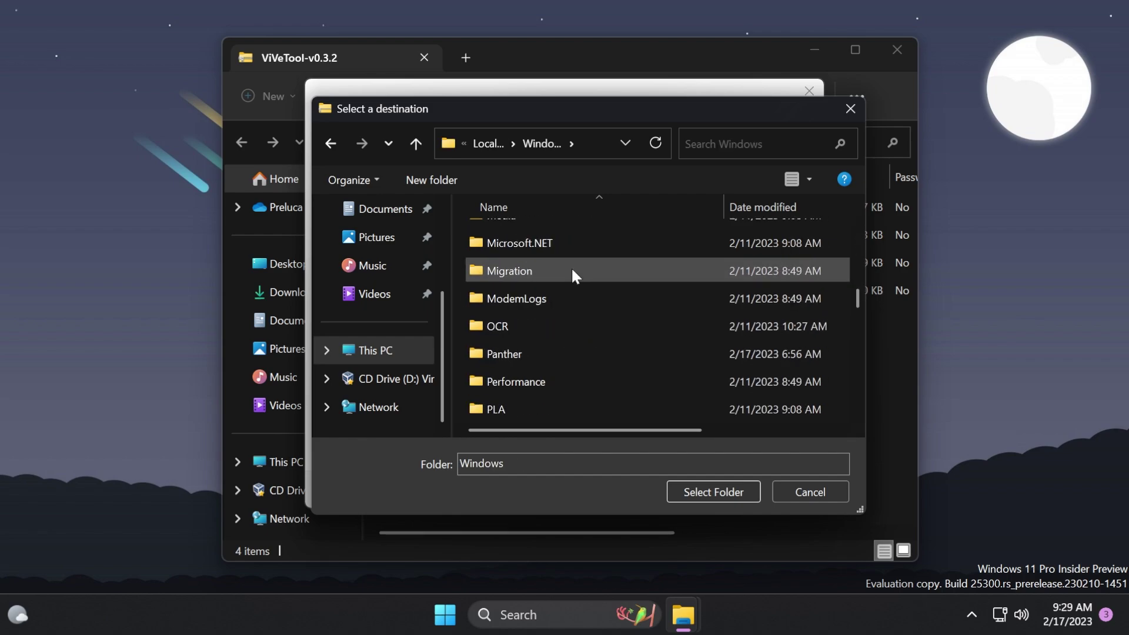
scroll(571, 267, "down", 5)
scroll(571, 267, "down", 1)
left_click(546, 351)
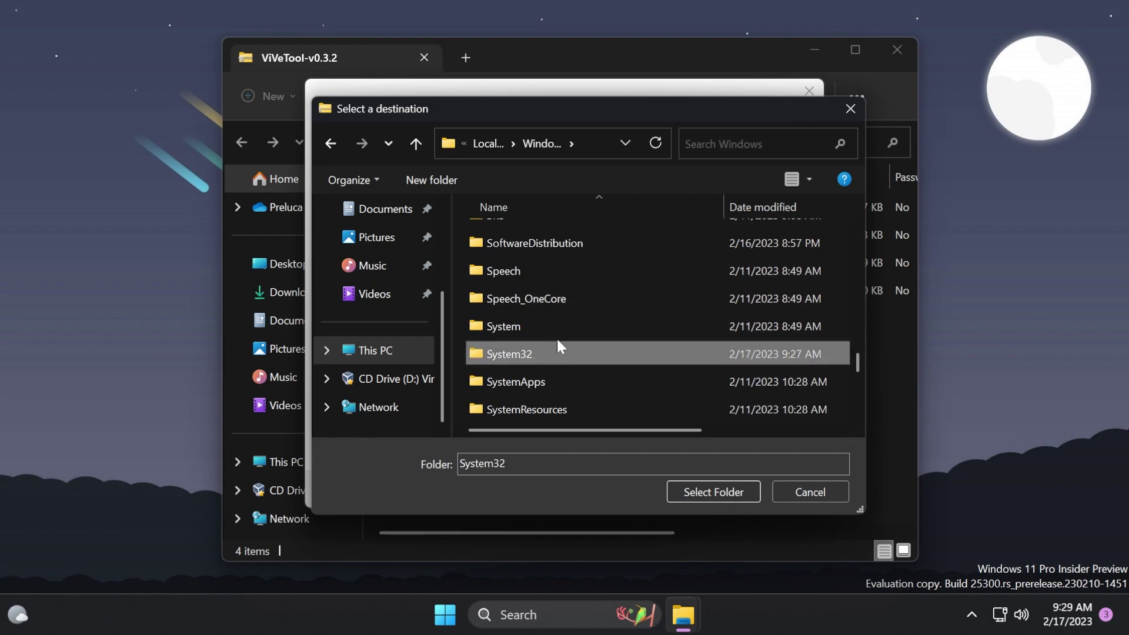
left_click(707, 491)
- Extract the files, granting administrator permission for all items, and show the desktop
left_click(710, 490)
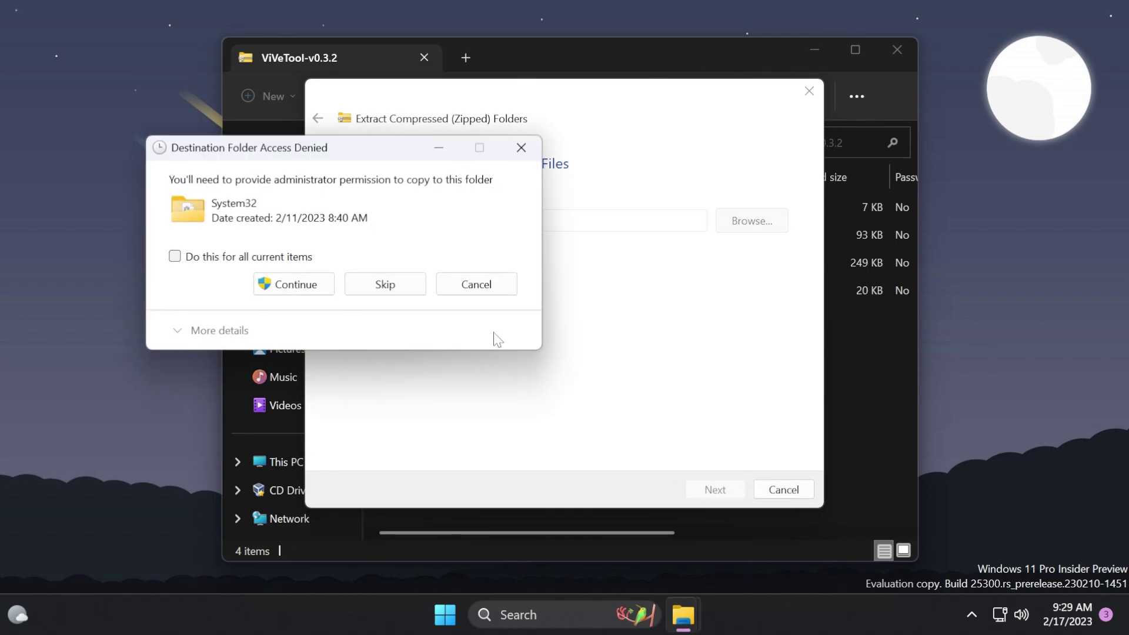
key("alt+d")
key("Return")
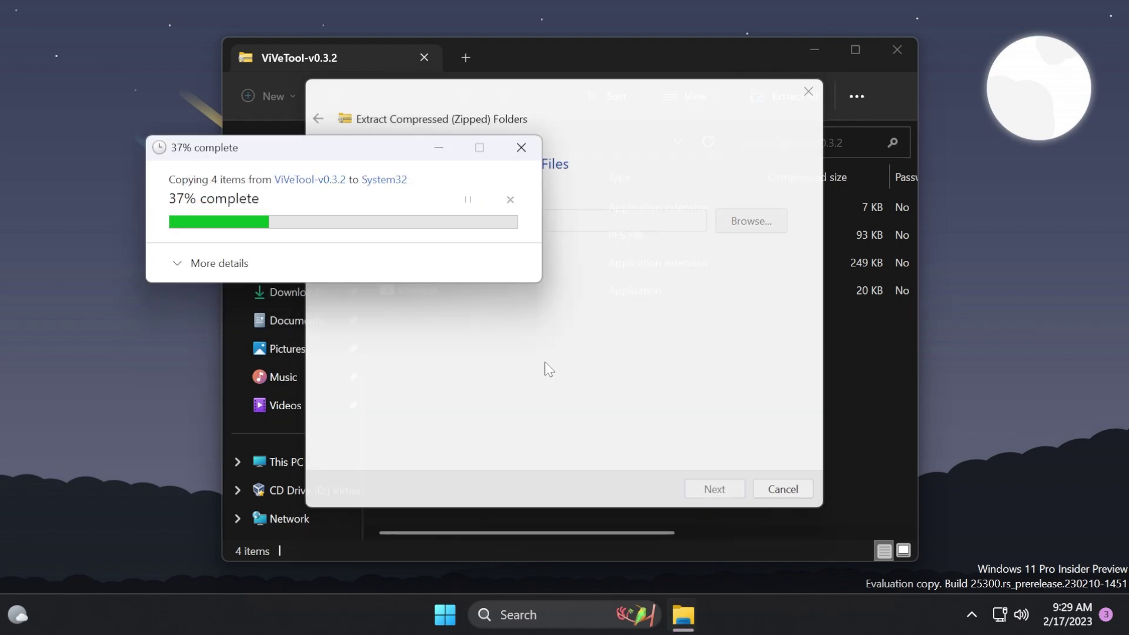
key("super+d")
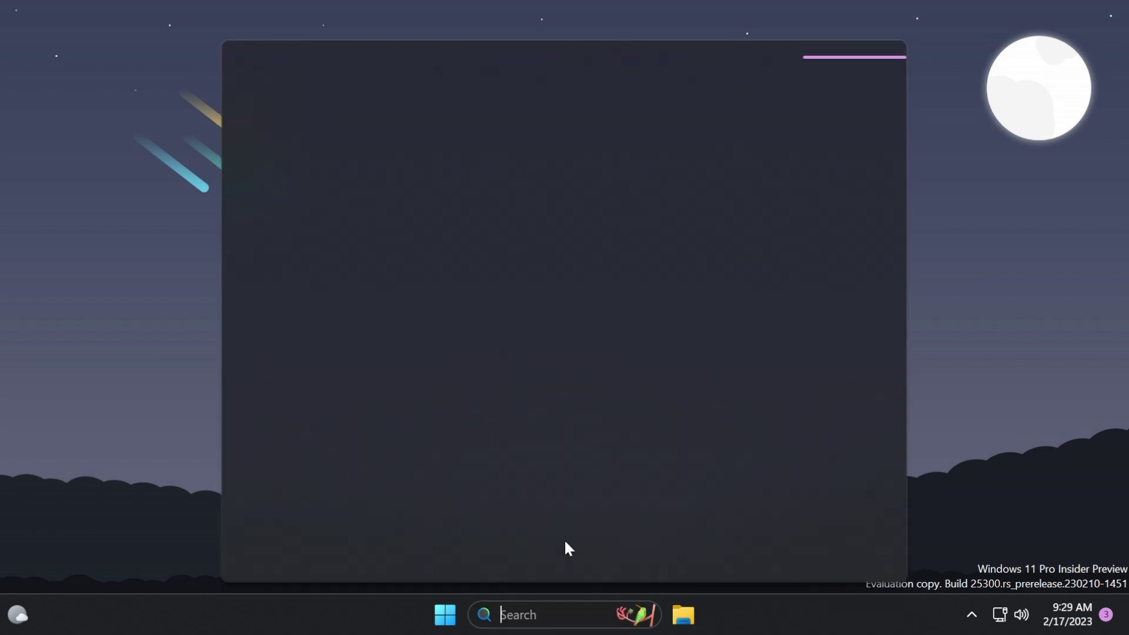
type("cmd")
- Run vivetool /enable /id:42592269 in an administrator Command Prompt
left_click(629, 323)
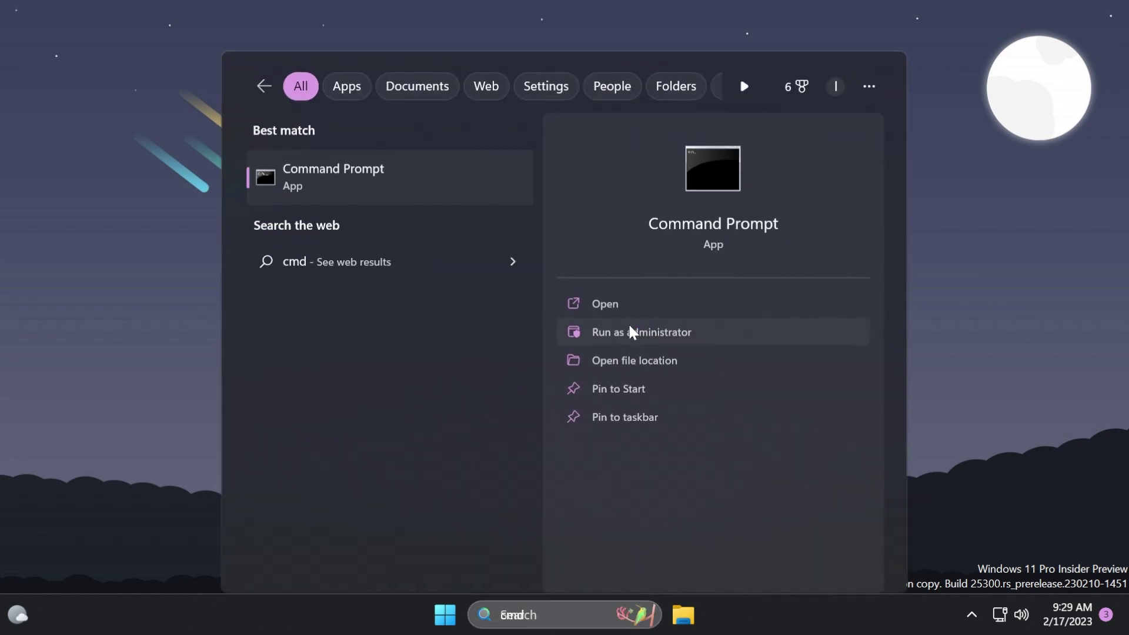
left_click(477, 446)
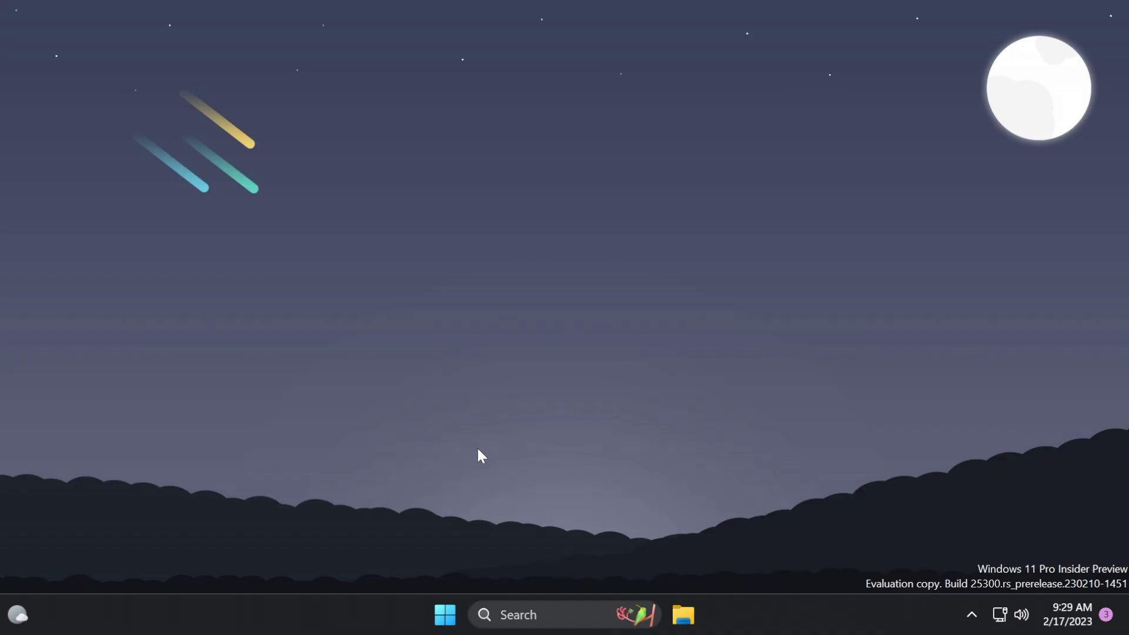
left_click(256, 211)
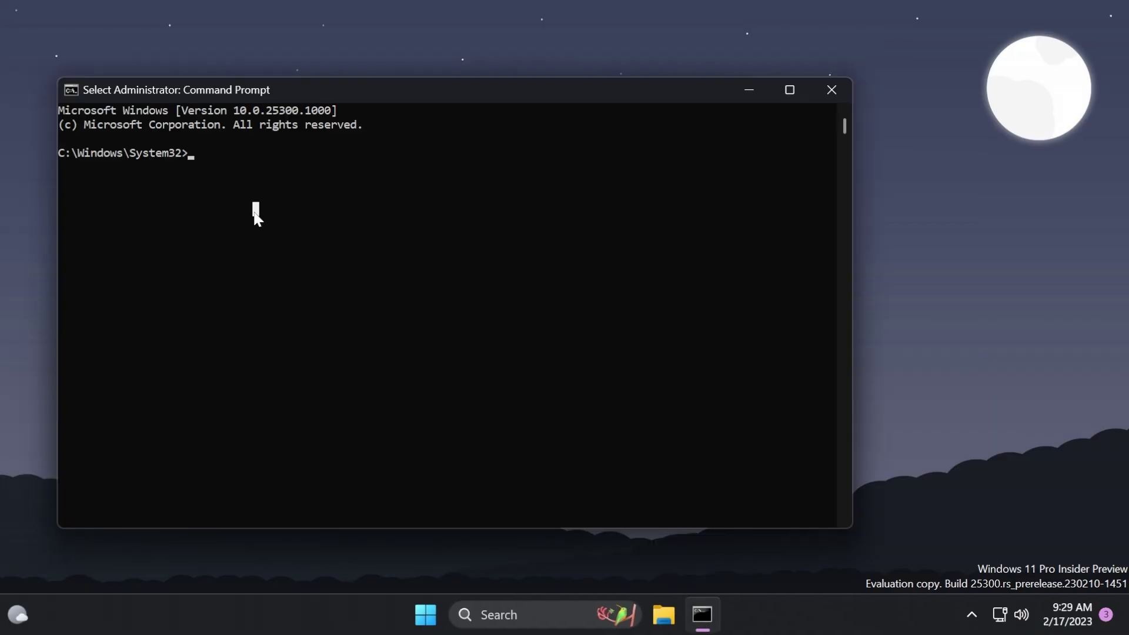
type("vivetool /enable /id:42592269")
key("Return")
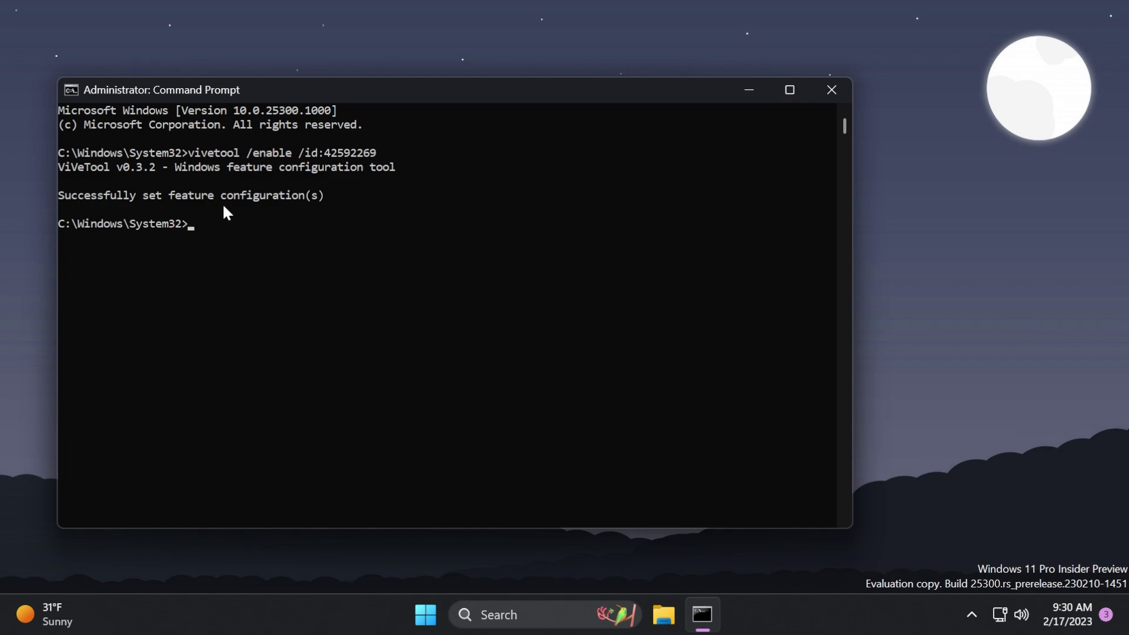
- Close Command Prompt, restart Windows, and check Notepad's taskbar menu
left_click(832, 89)
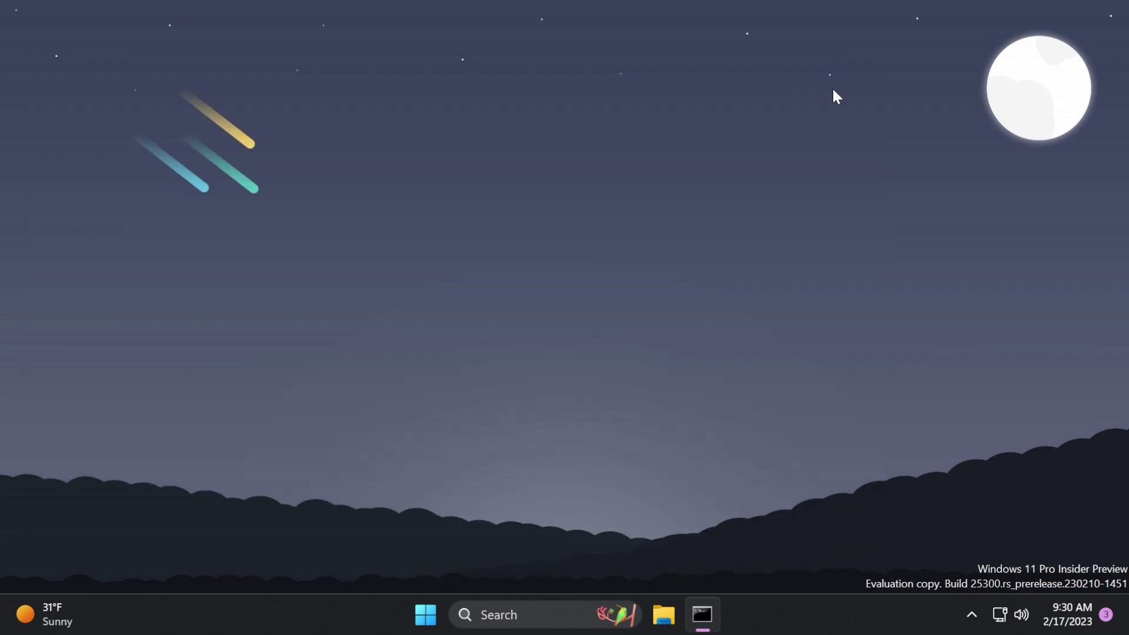
right_click(445, 616)
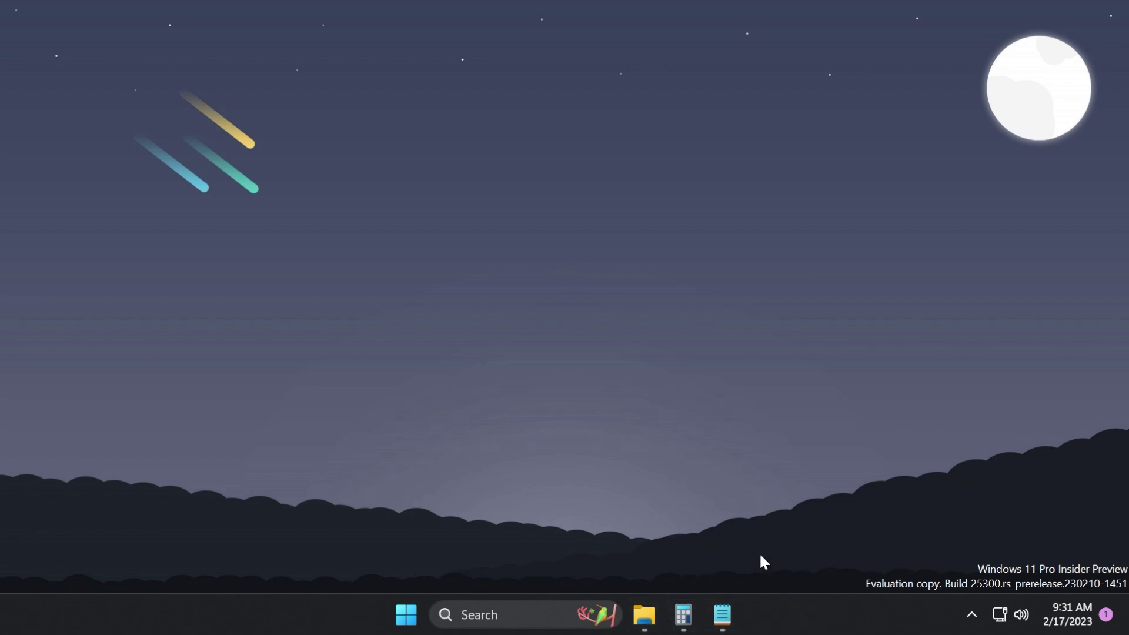
right_click(723, 616)
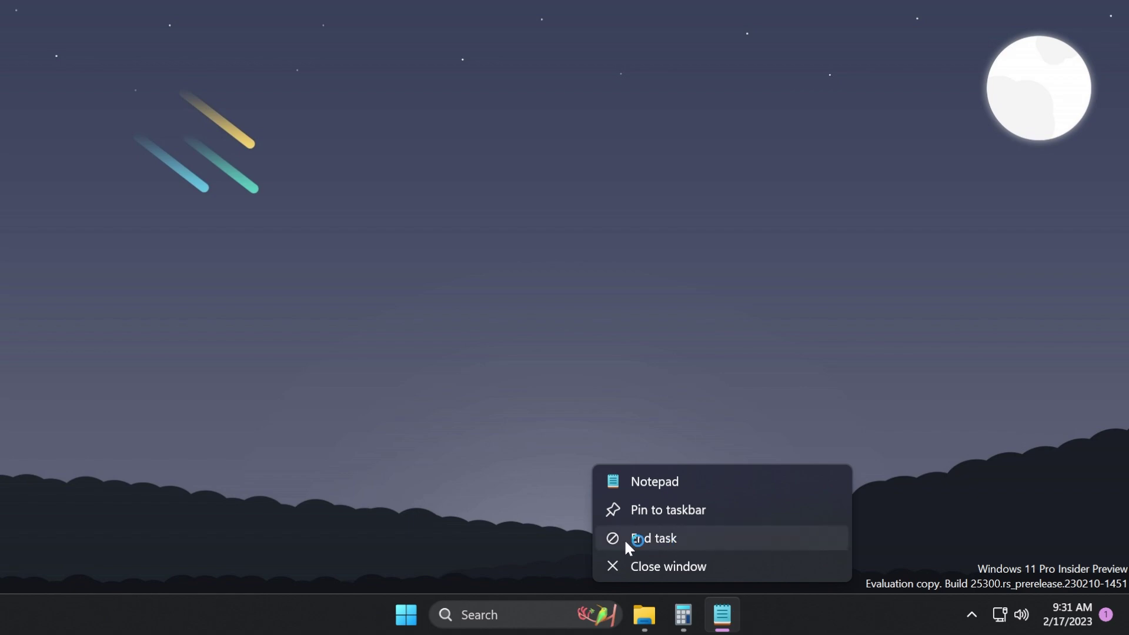
left_click(665, 539)
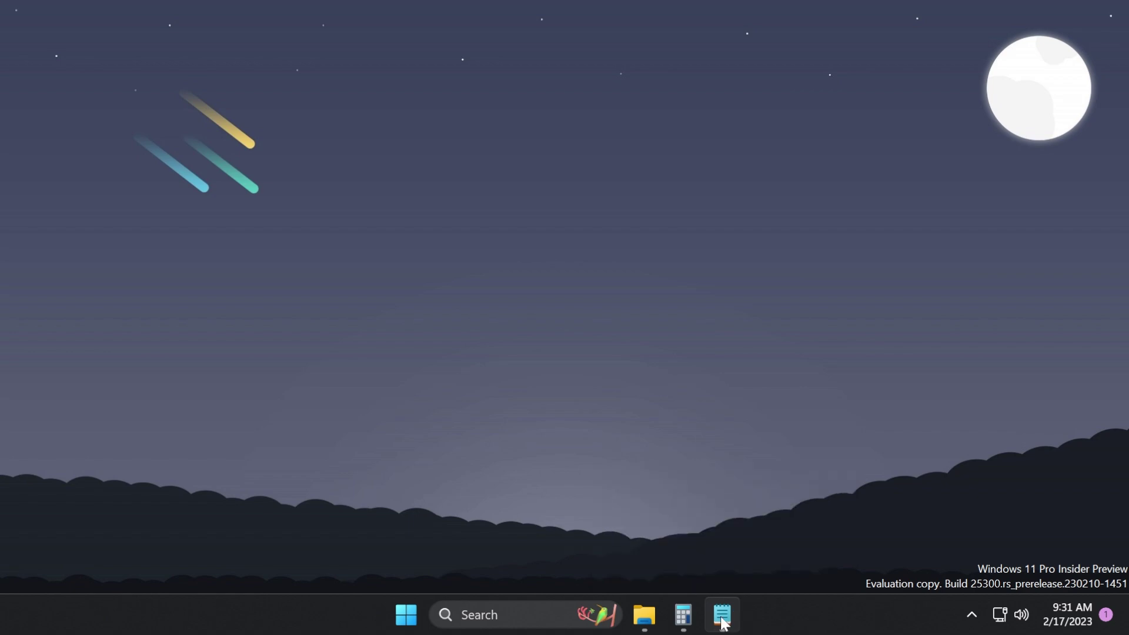
- Check the Calculator, File Explorer and Notepad taskbar menus for End task
right_click(686, 616)
left_click(646, 617)
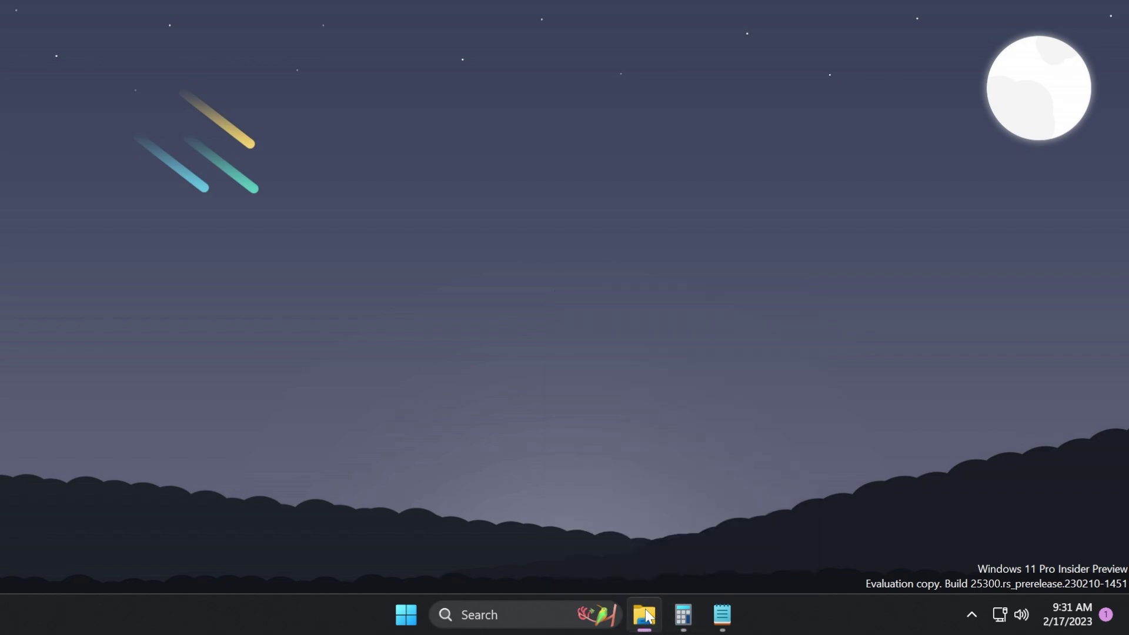
right_click(647, 616)
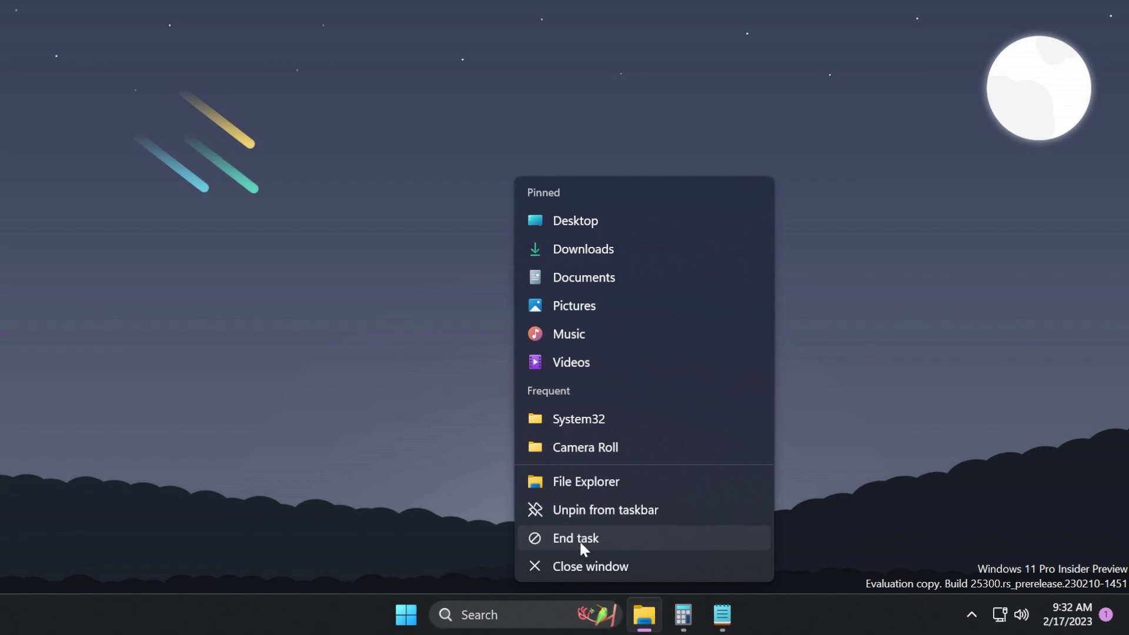
left_click(579, 540)
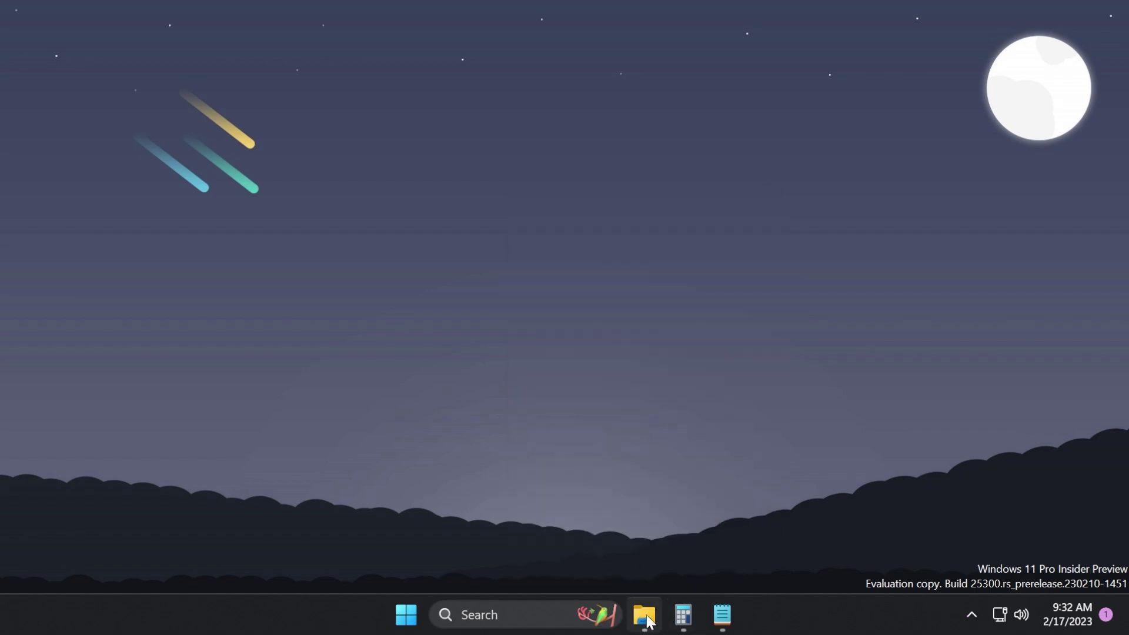
right_click(646, 620)
right_click(683, 614)
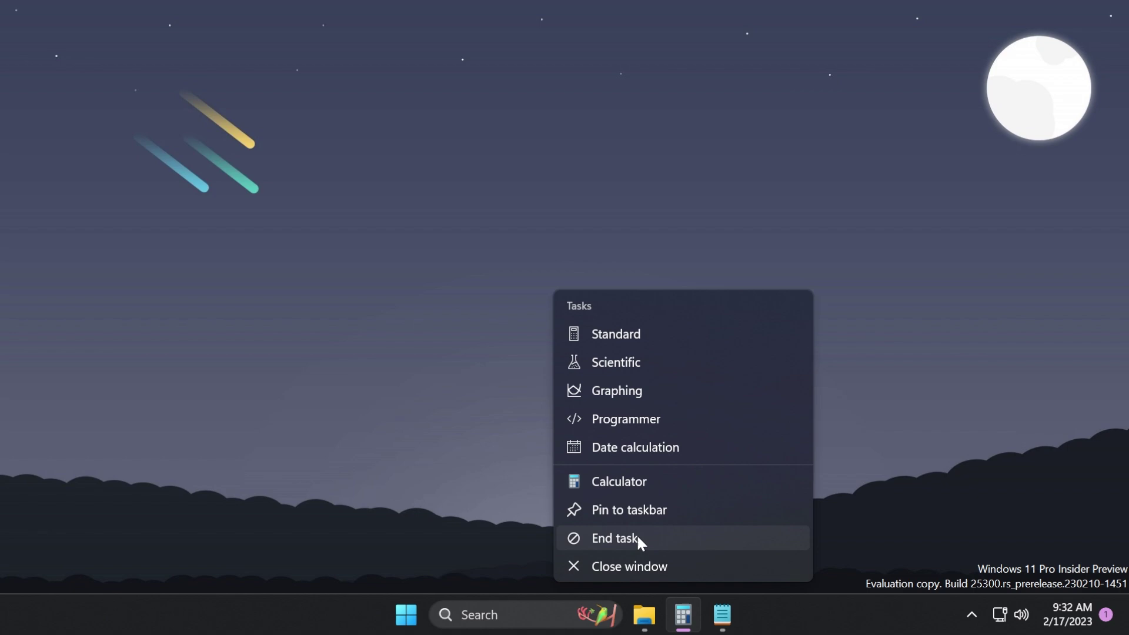
right_click(722, 620)
left_click(671, 555)
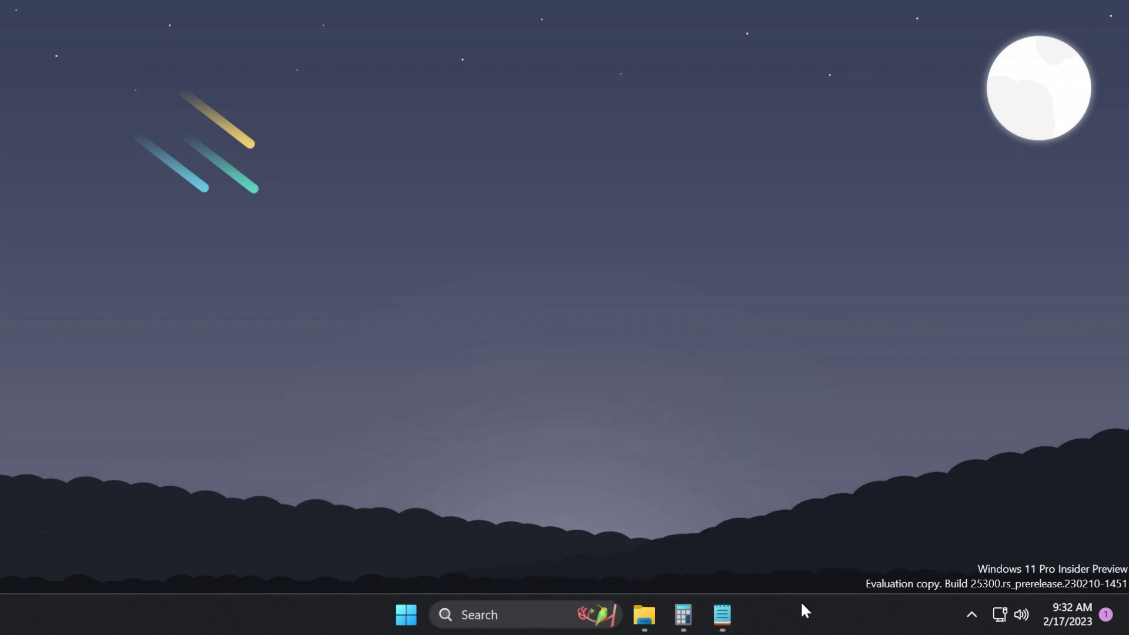
- Select Notepad.exe in Task Manager, close it, and reopen Notepad's taskbar menu
right_click(820, 622)
left_click(863, 547)
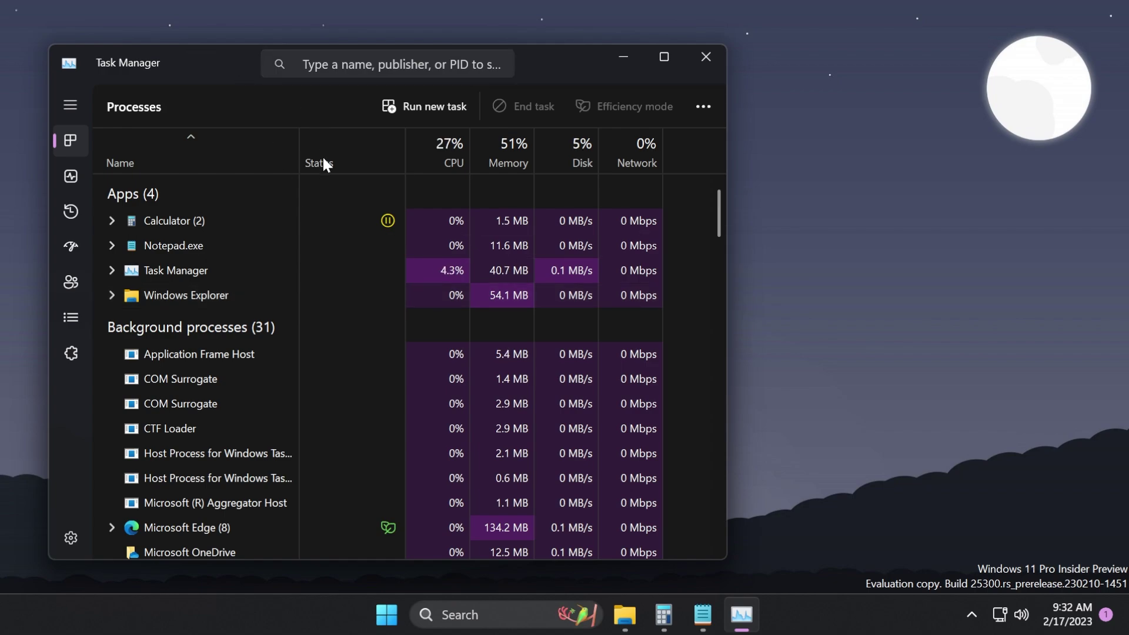
left_click(155, 247)
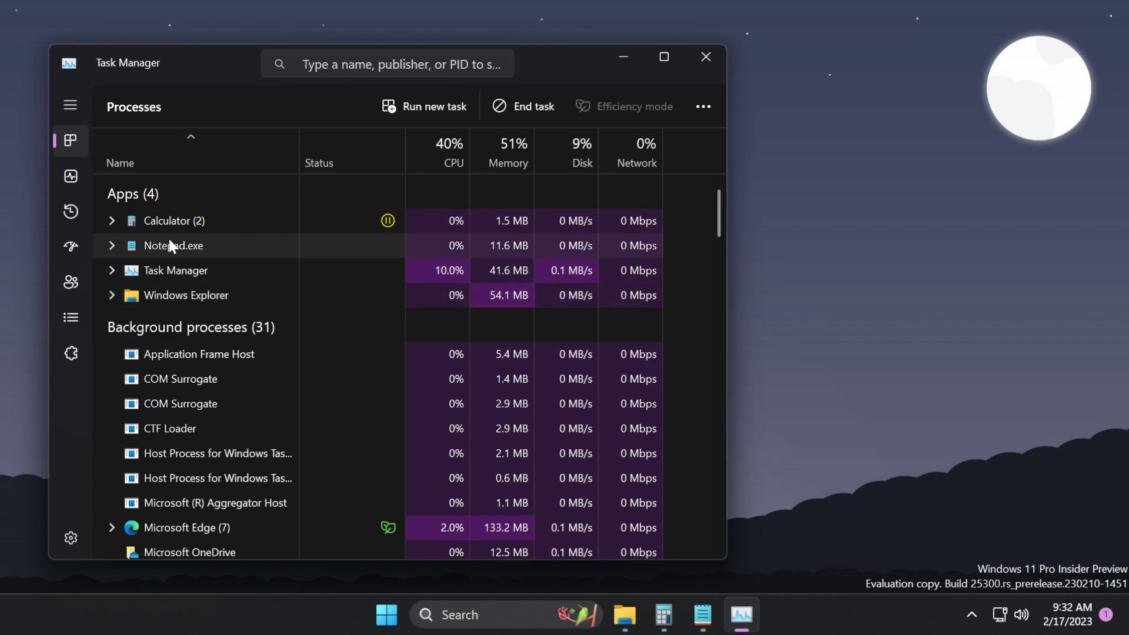
left_click(705, 58)
right_click(723, 621)
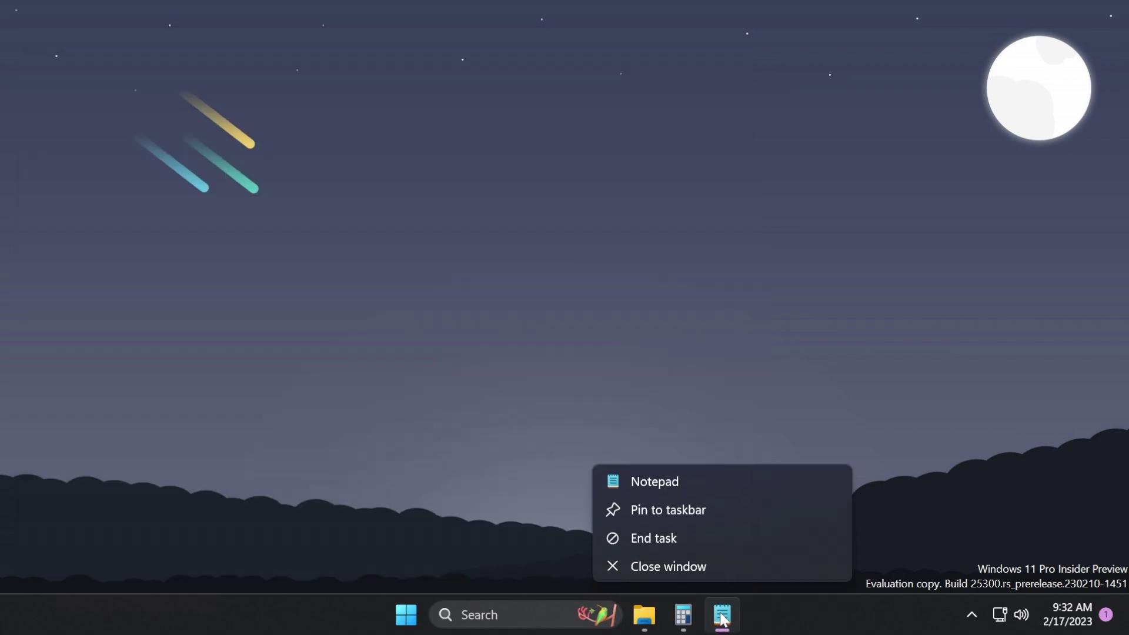
- Choose End task in Notepad's taskbar menu
left_click(672, 543)
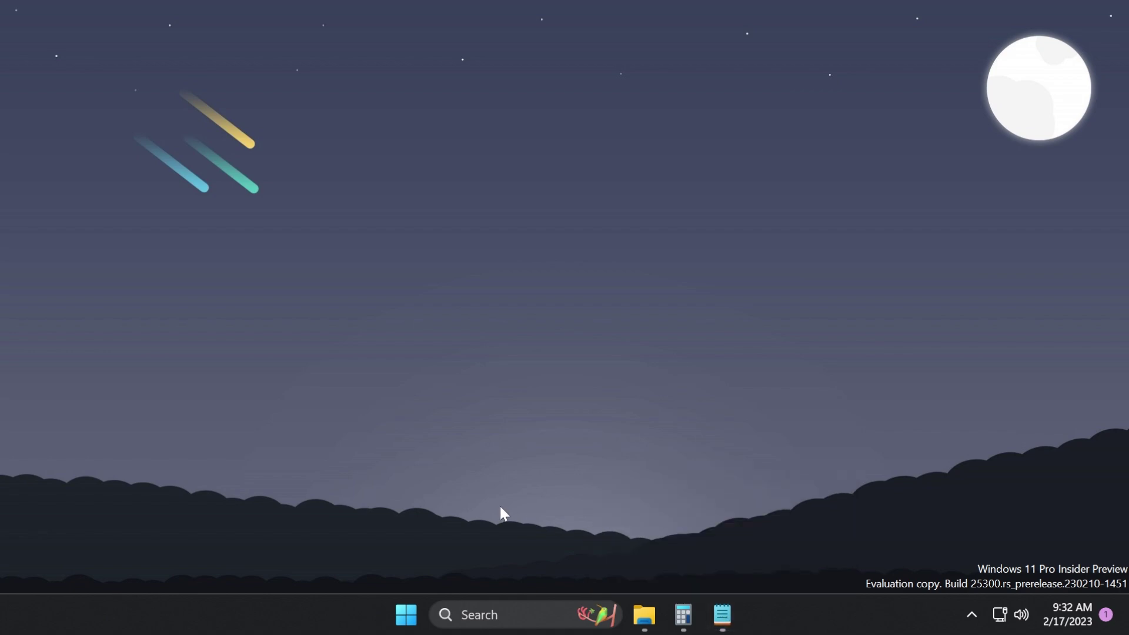